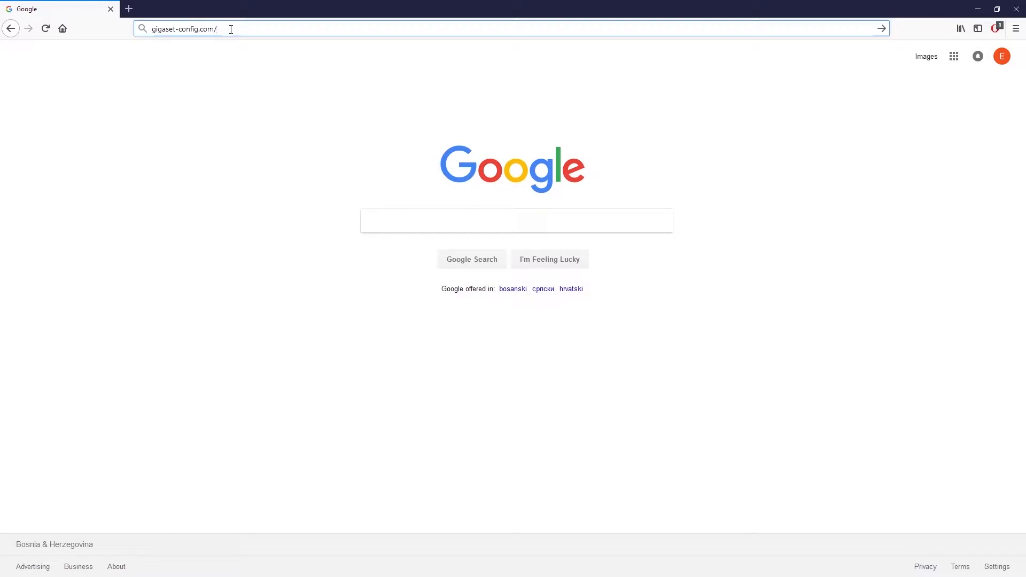
Log in to the DM PRO web UI with the admin password, skipping the browser password save and Backup Advice
key(Return)
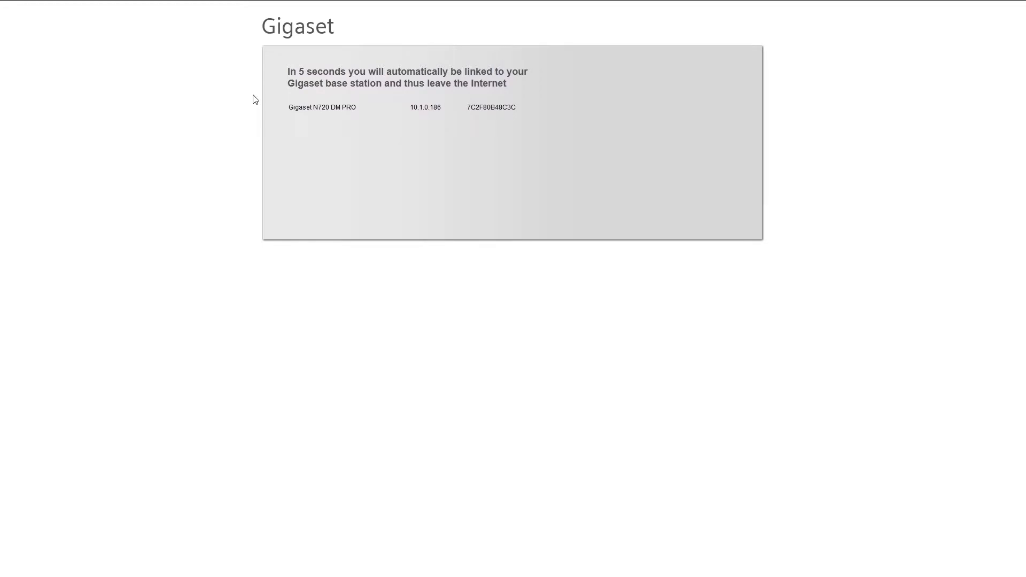
text(admin)
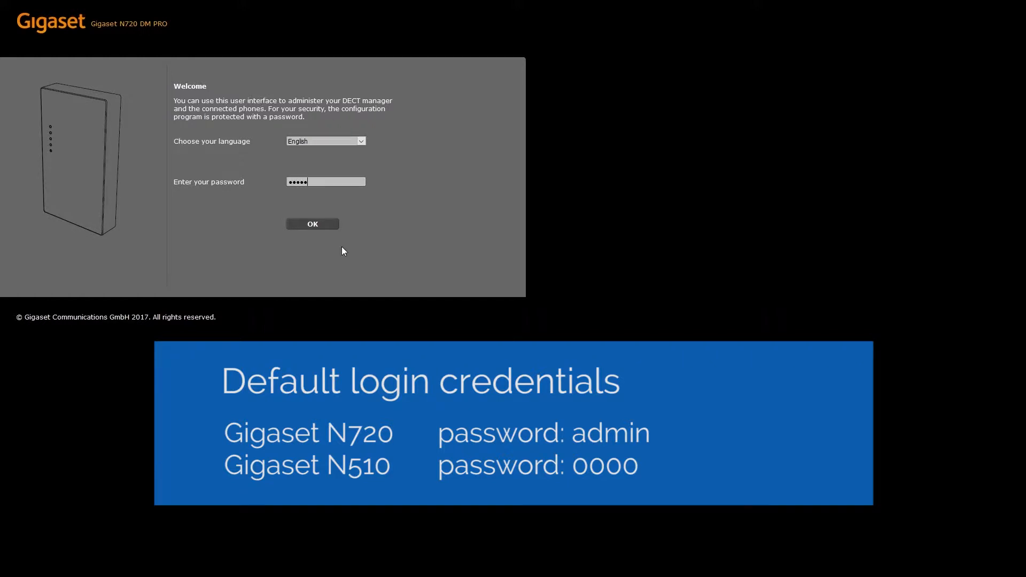
click(315, 223)
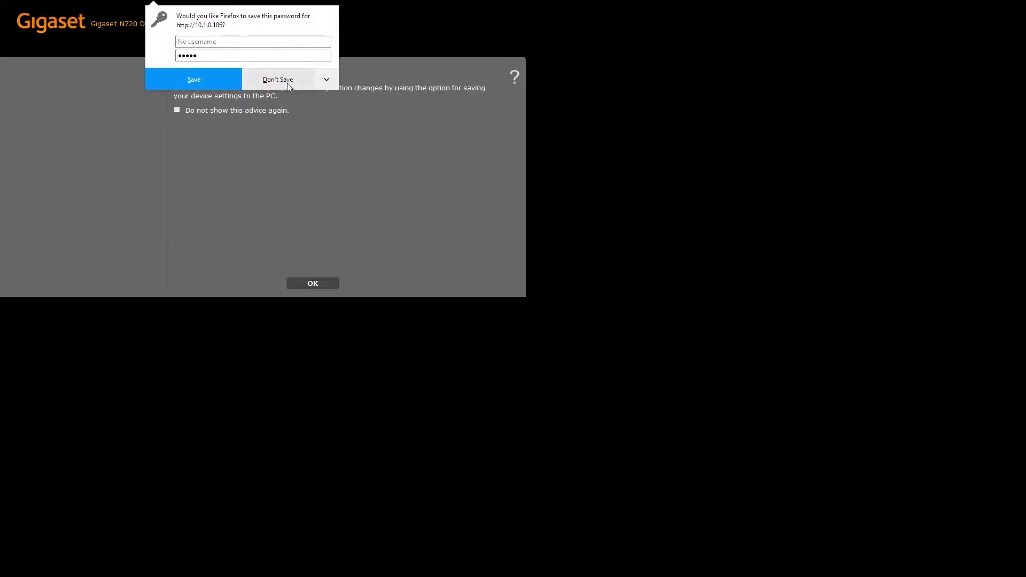
click(287, 85)
click(316, 285)
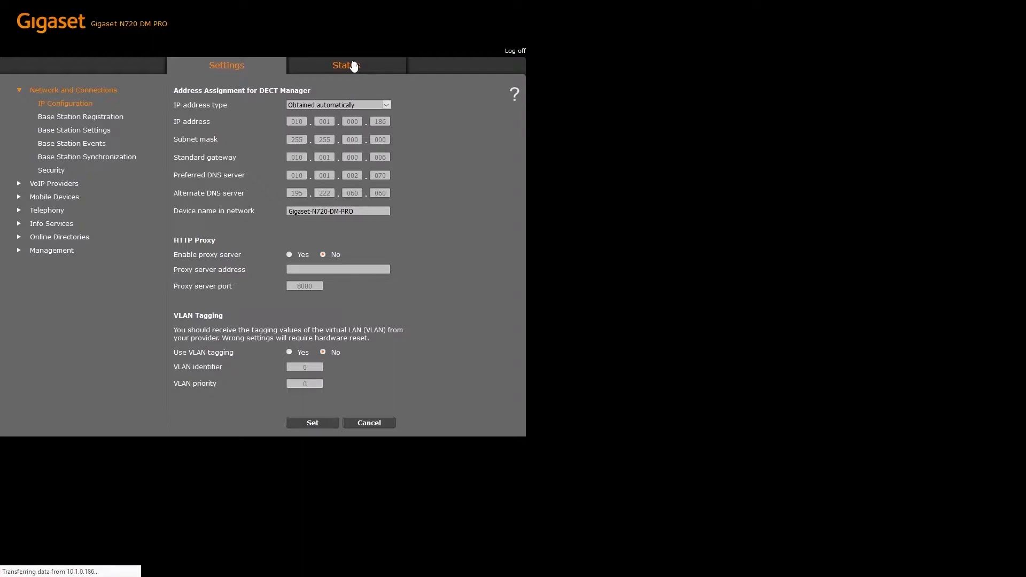
Check the Status page for the current firmware version, 70.110.00.000.00
click(353, 65)
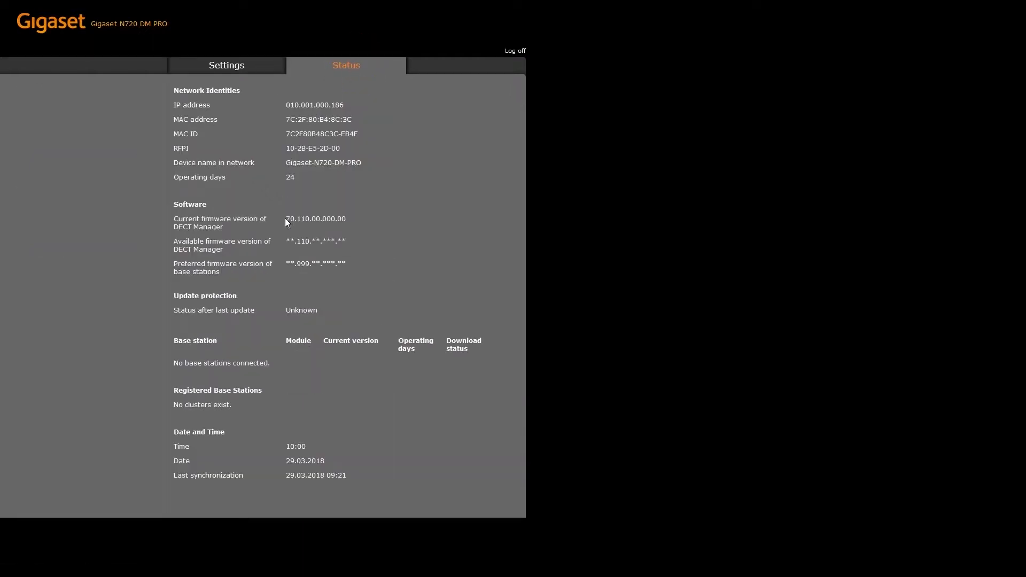
drag(286, 218, 333, 219)
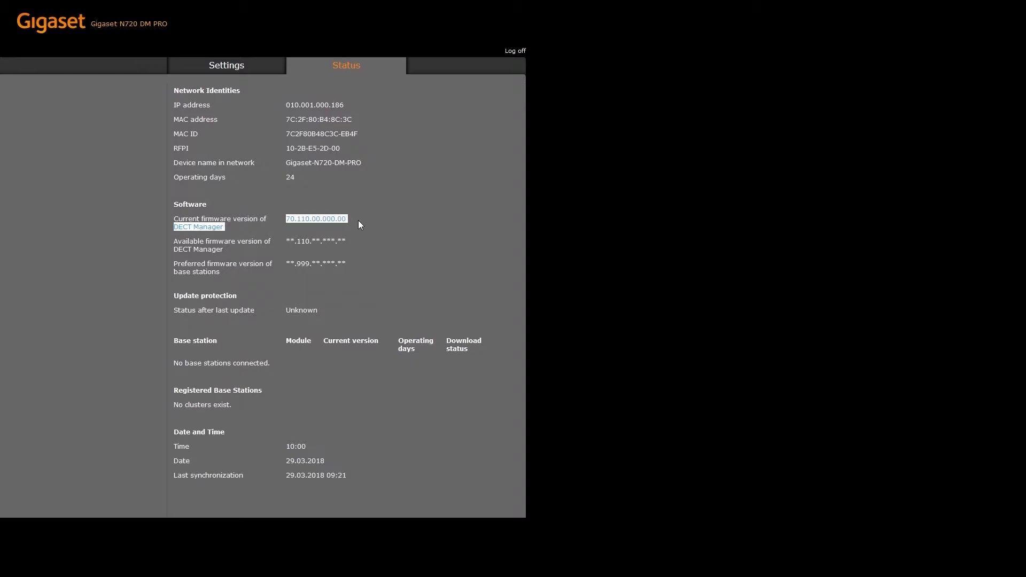
click(358, 221)
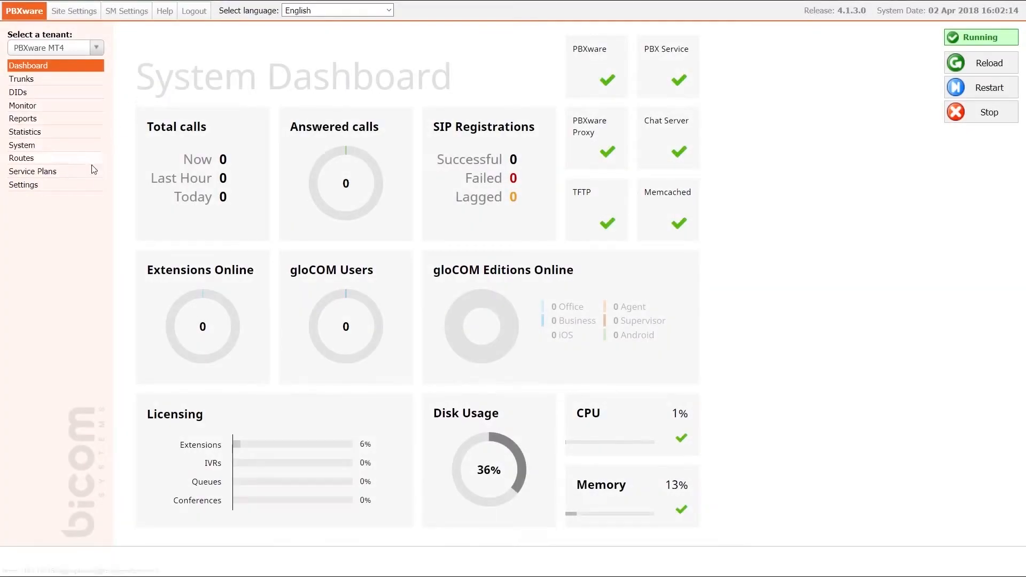
Save Tenant 01 with its auto-provisioning HTTP username and password, then switch to Tenant 01 (#201)
click(85, 185)
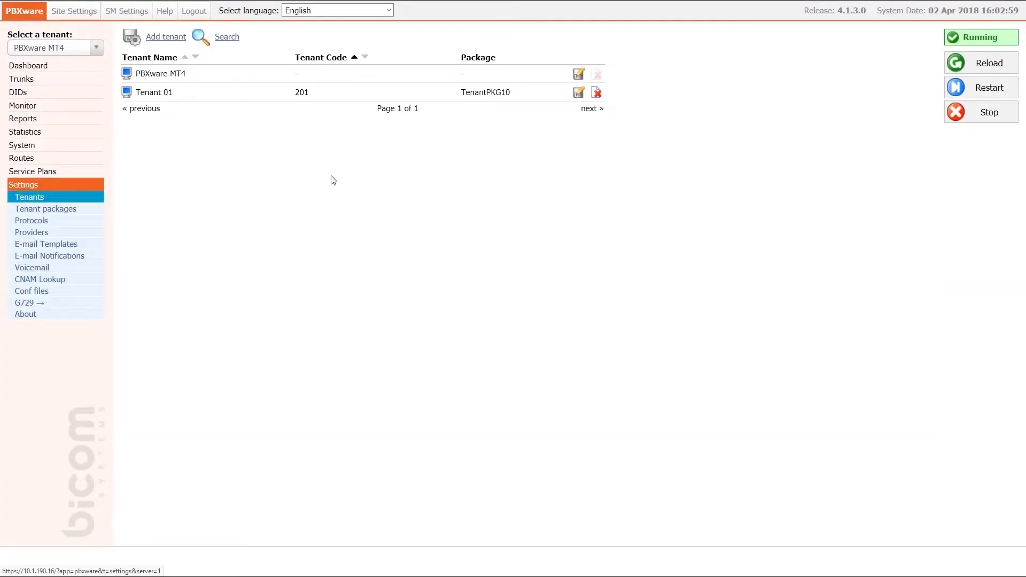
click(577, 94)
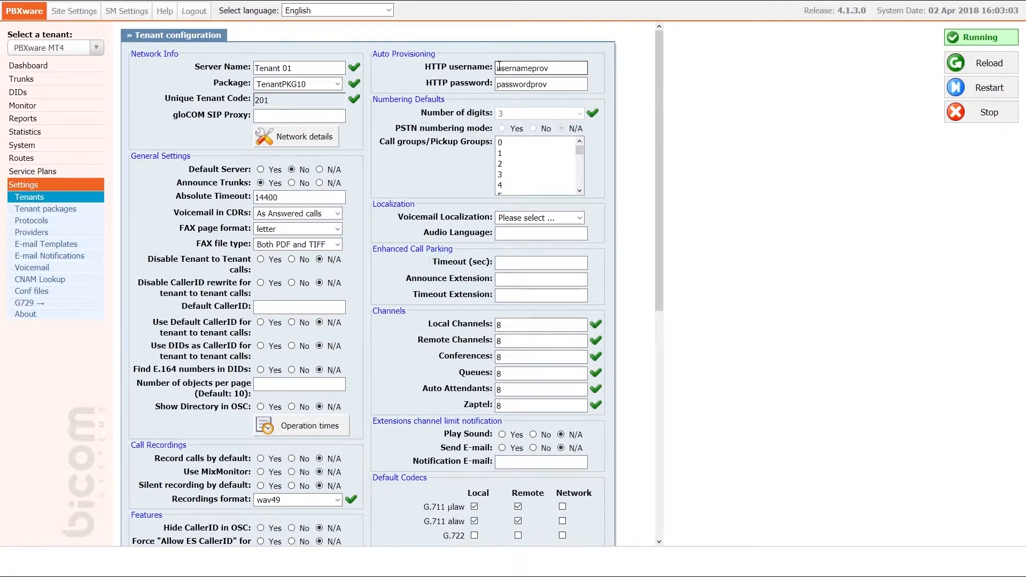
drag(499, 68, 547, 84)
click(551, 85)
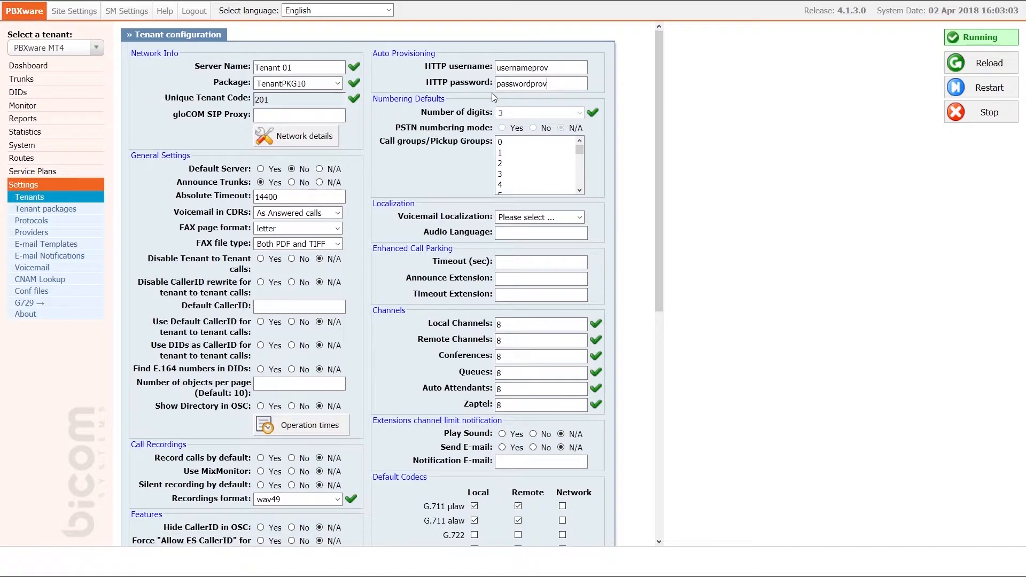
scroll(492, 94, down, 7)
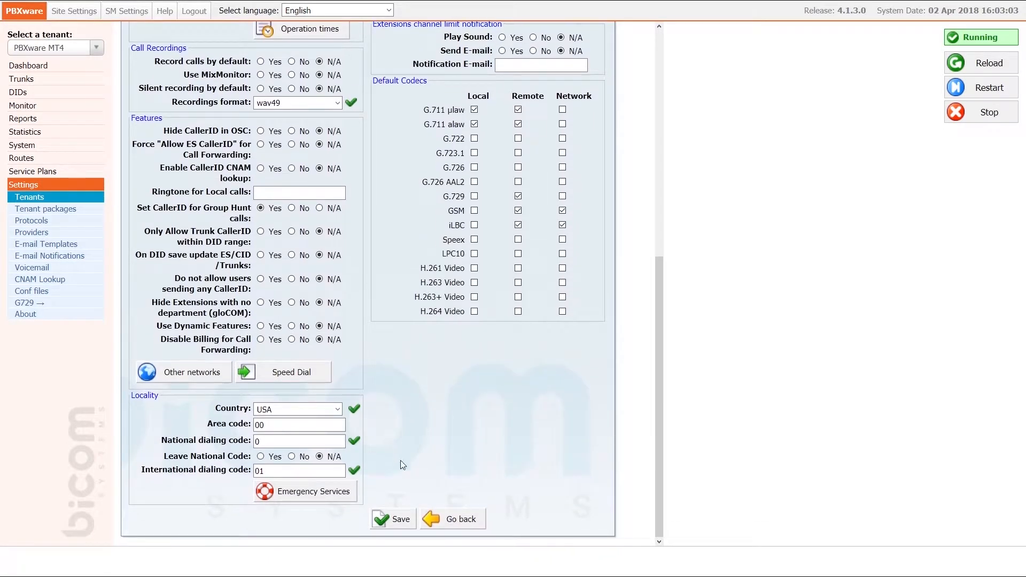
click(394, 521)
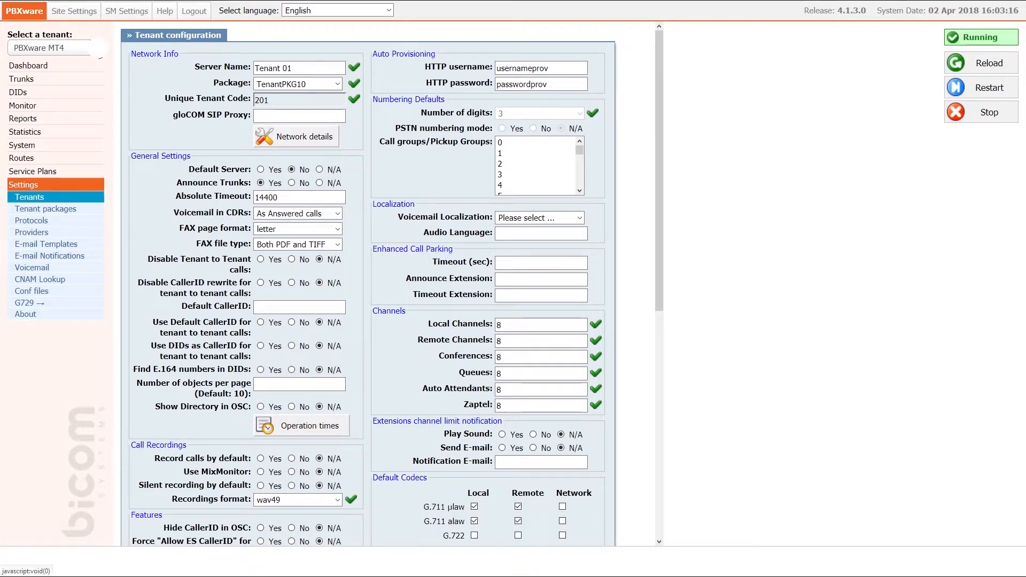
click(98, 50)
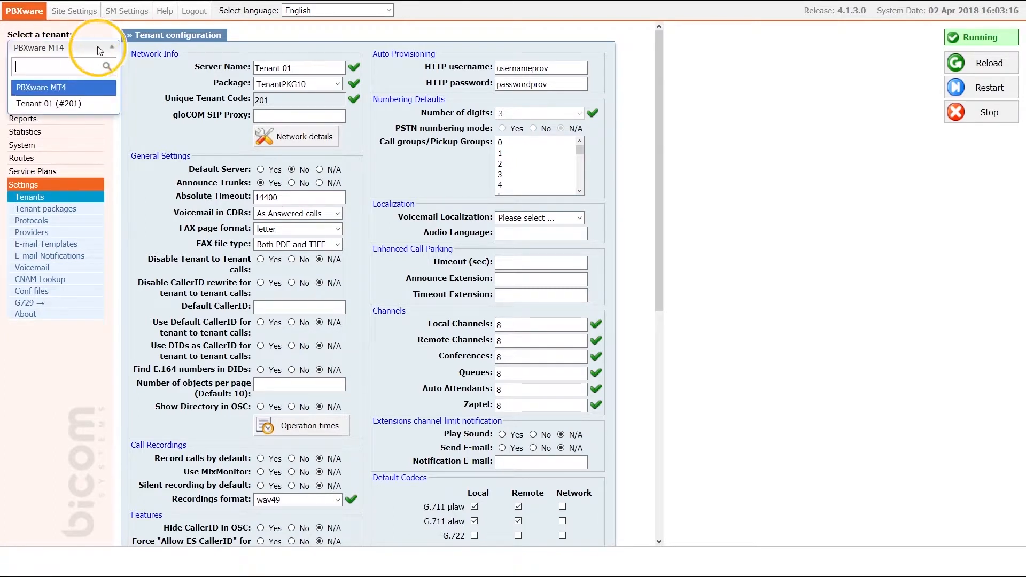
click(88, 103)
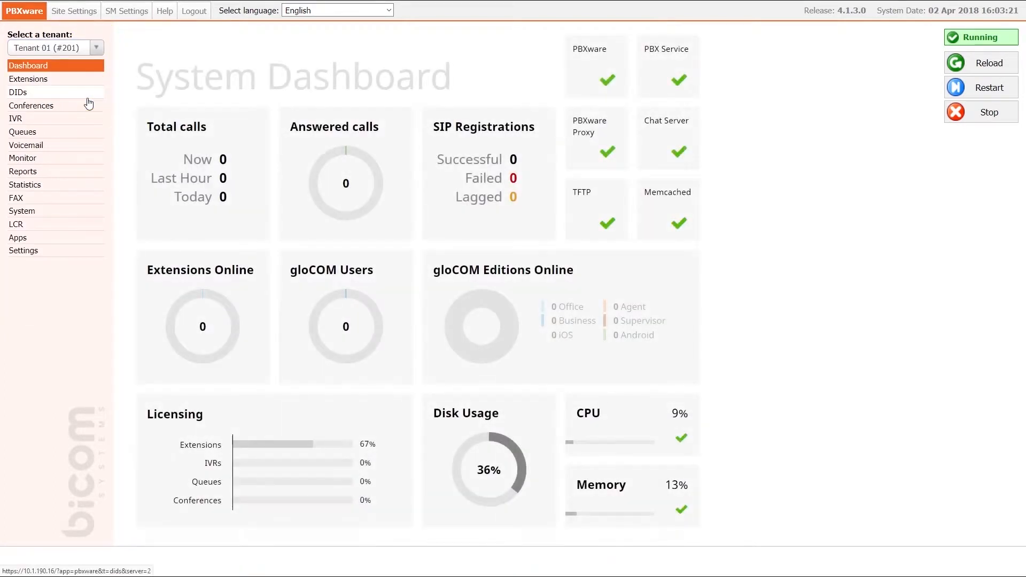
Find the Gigaset N720 entry under Settings > UAD and open it for editing
click(48, 251)
click(51, 275)
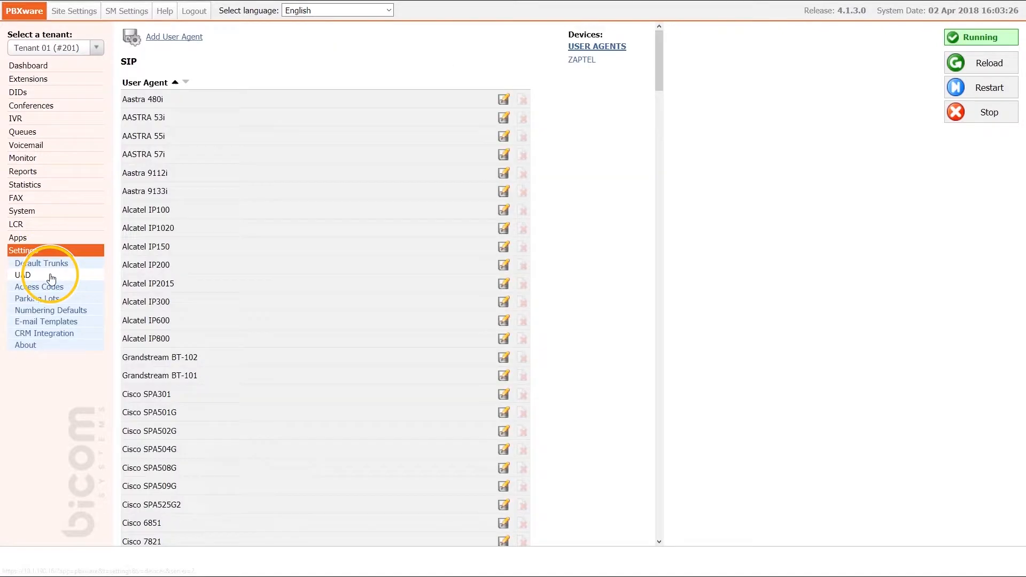
key(ctrl+f)
text(giga)
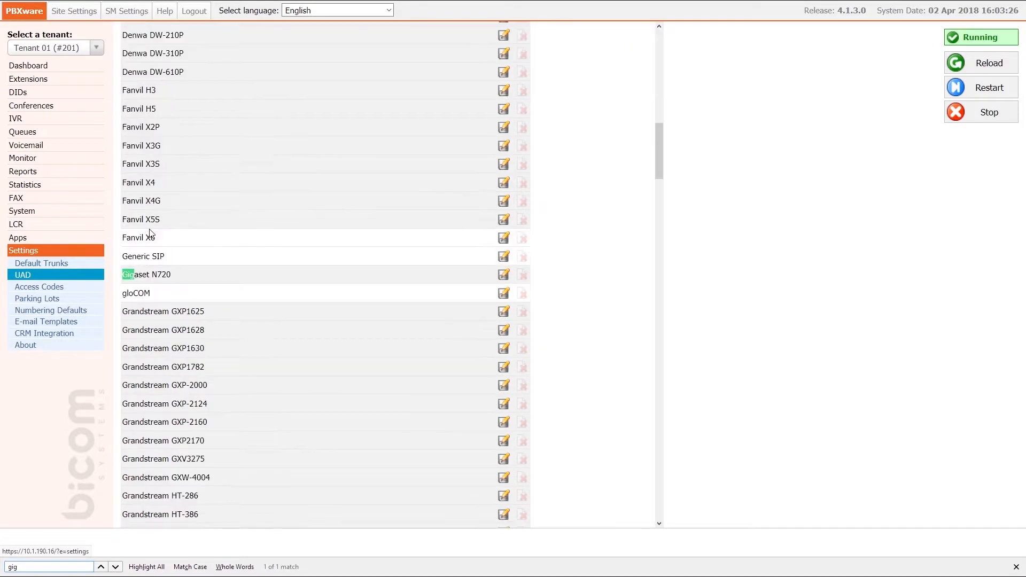
click(502, 274)
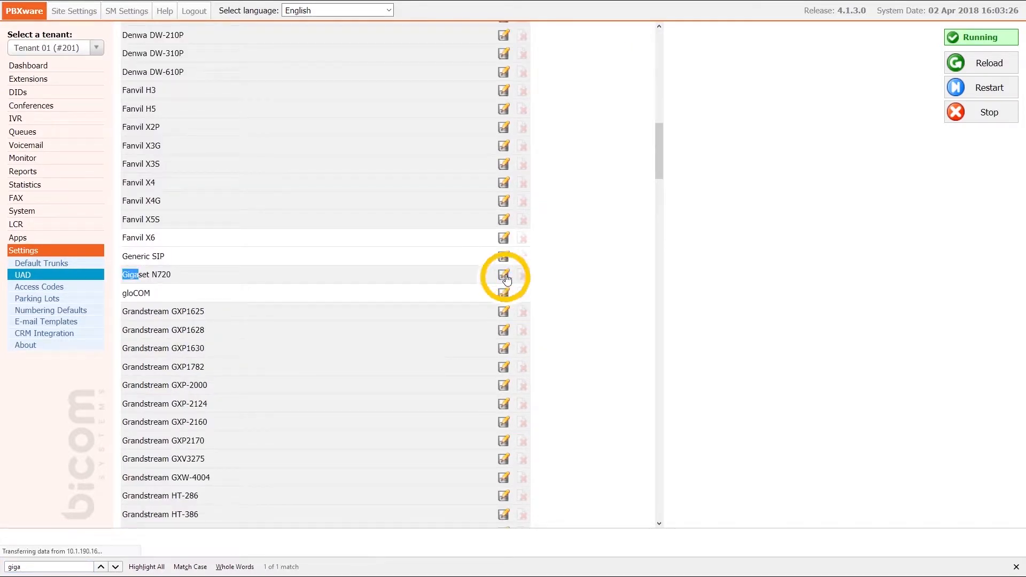
Set Gigaset N720 to Active with auto provisioning and DHCP on, and save it
click(315, 110)
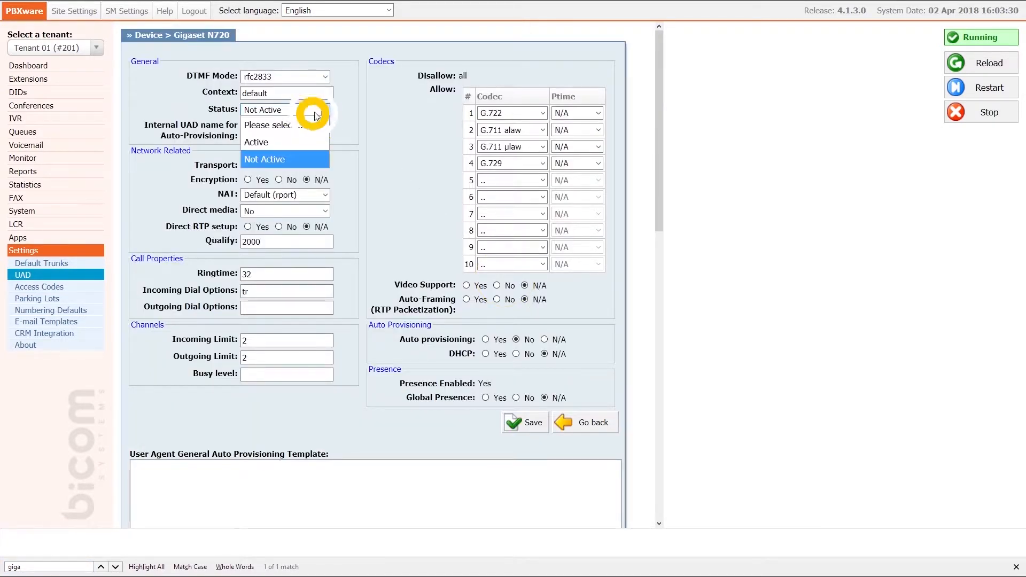
click(314, 141)
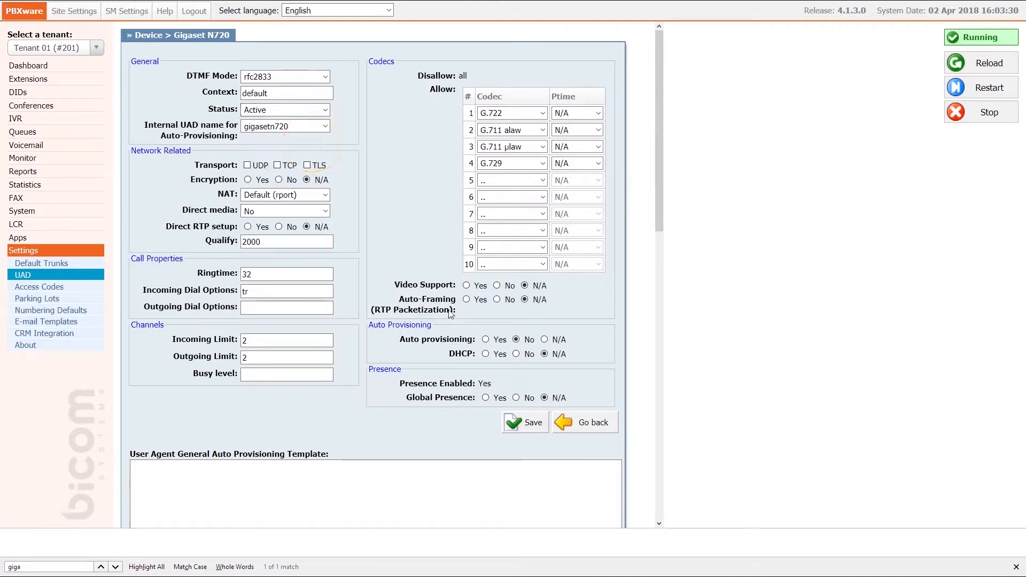
click(486, 340)
click(486, 355)
click(525, 425)
click(56, 81)
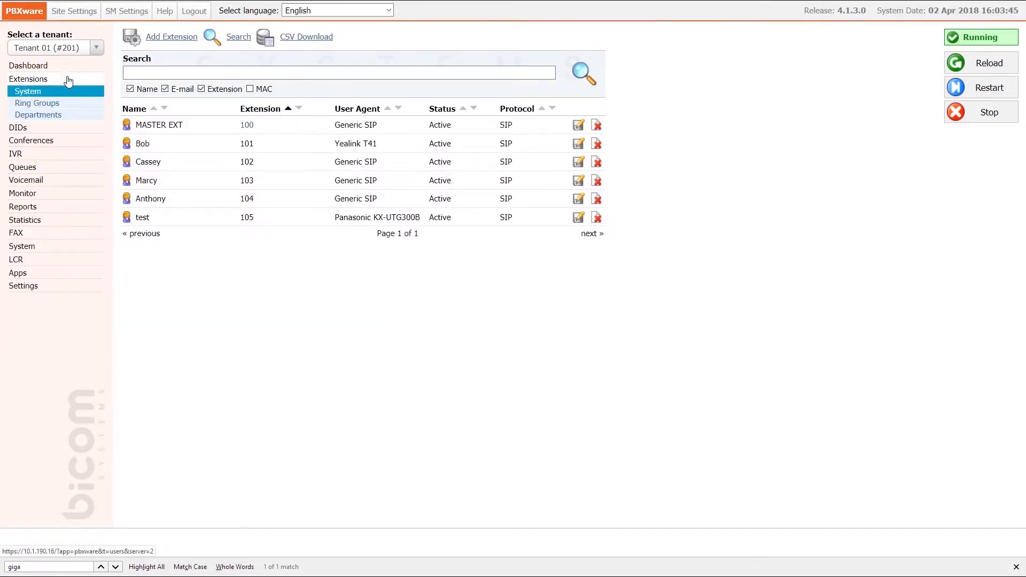
Start a new extension with device Gigaset N720 and location Remote
click(168, 37)
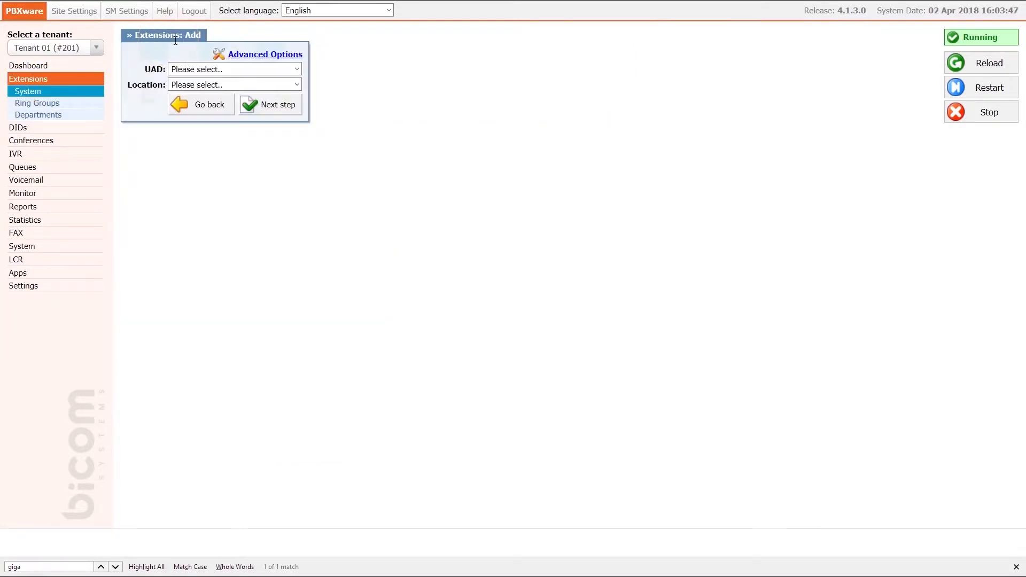
click(245, 69)
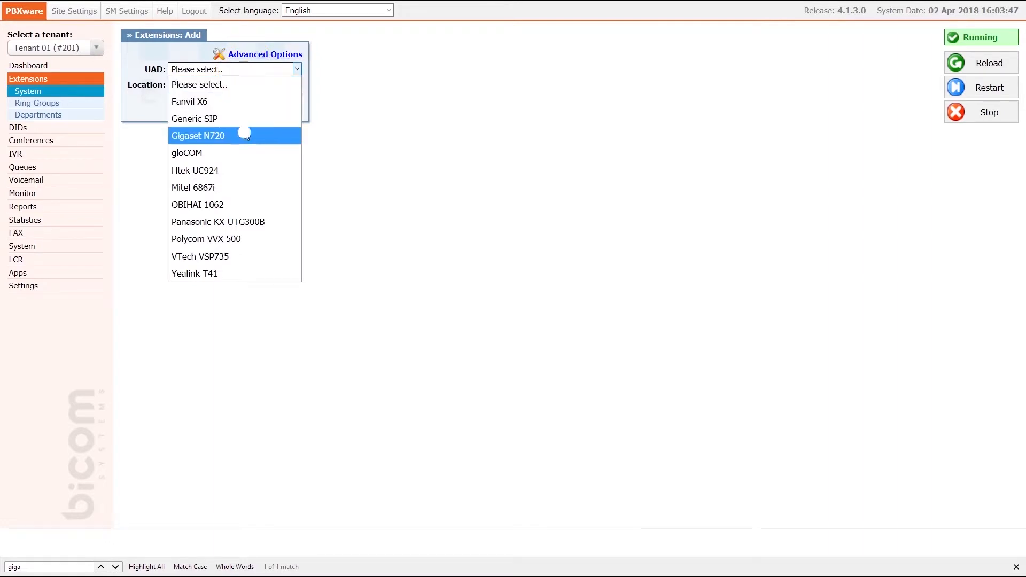
click(246, 135)
click(258, 85)
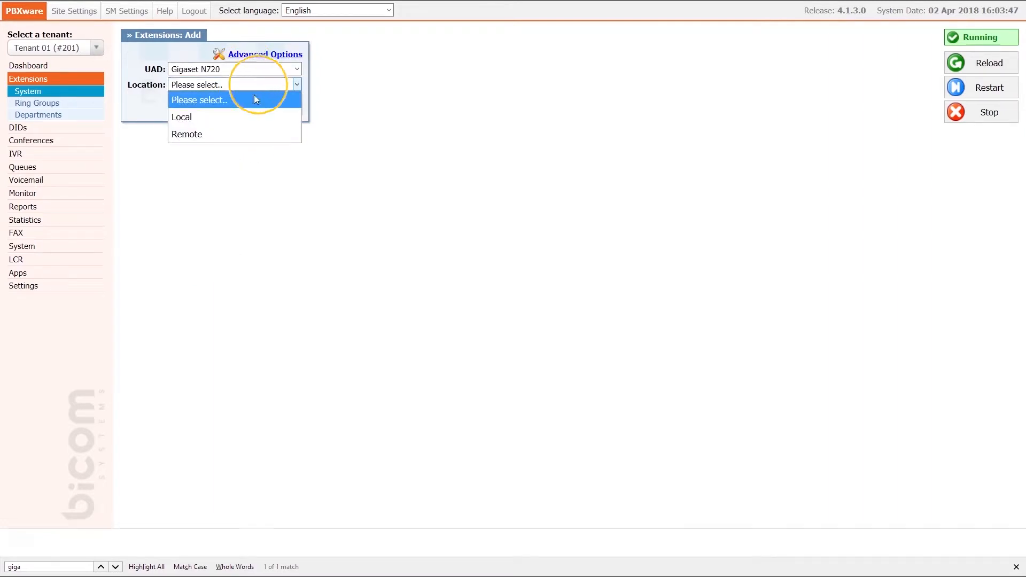
click(249, 132)
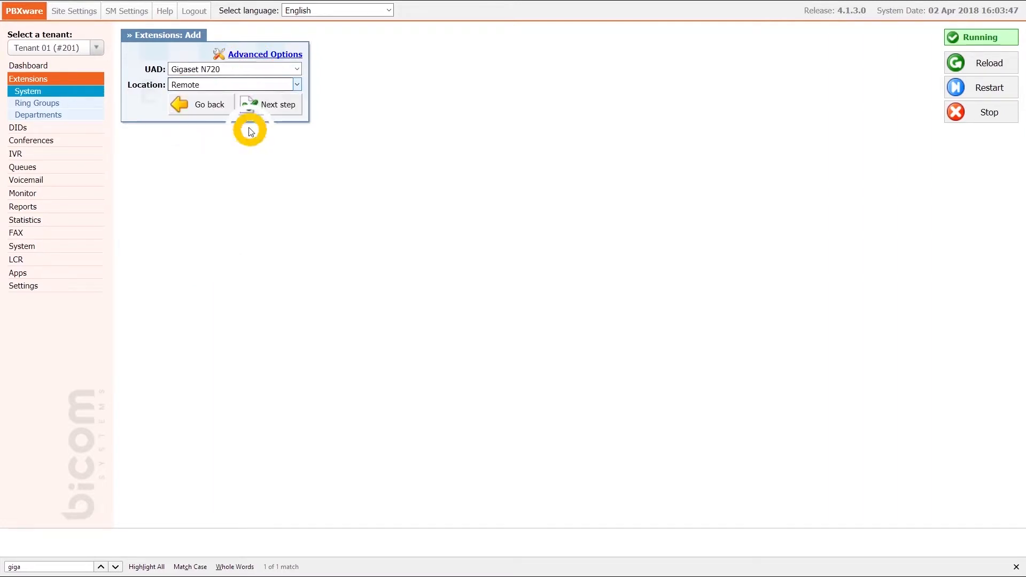
click(270, 105)
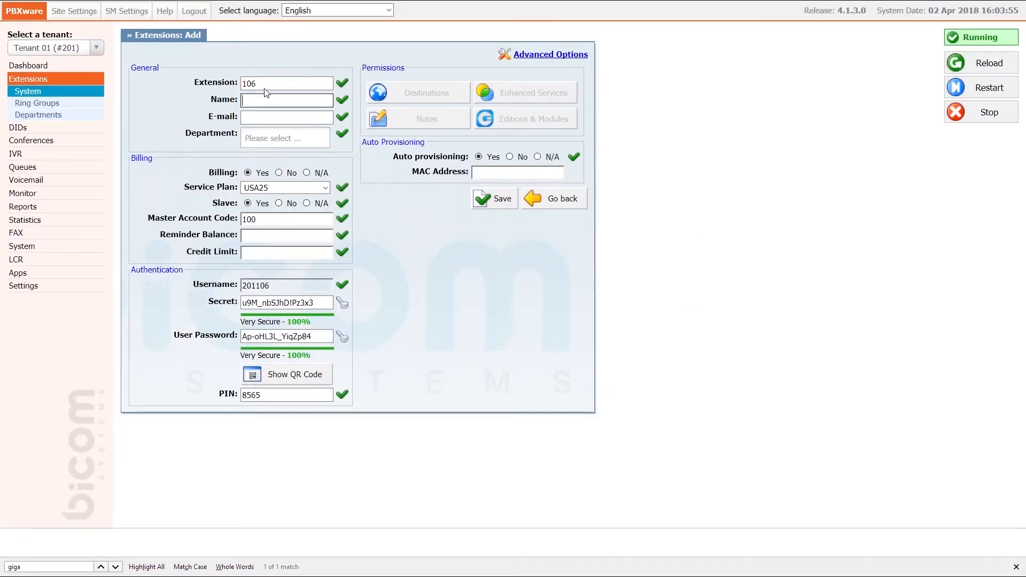
Name extension 106 'test', enter a test e-mail address, and set Department to None
text(test)
key(Tab)
text(test@example.com)
key(Tab)
text(no)
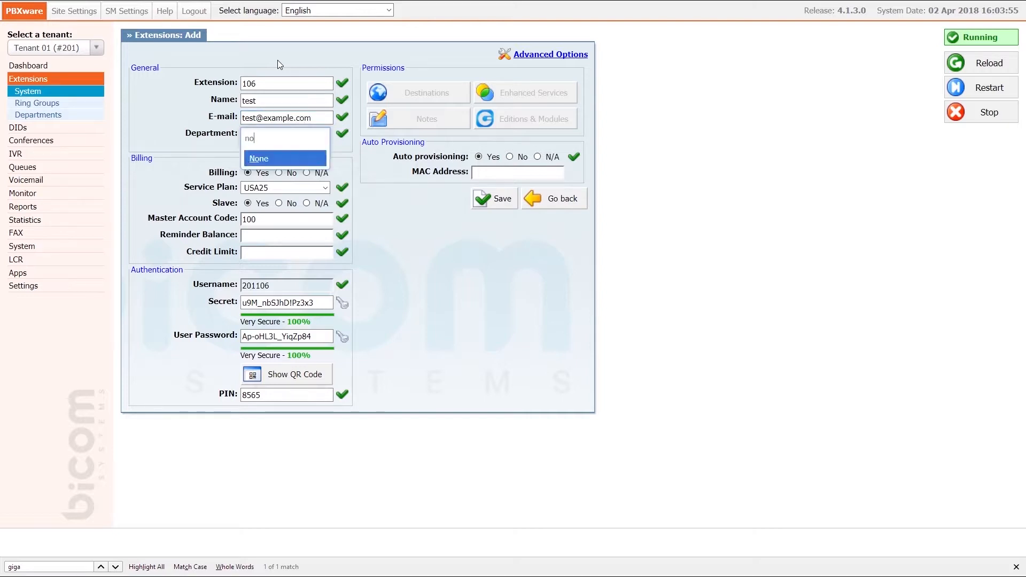
key(Return)
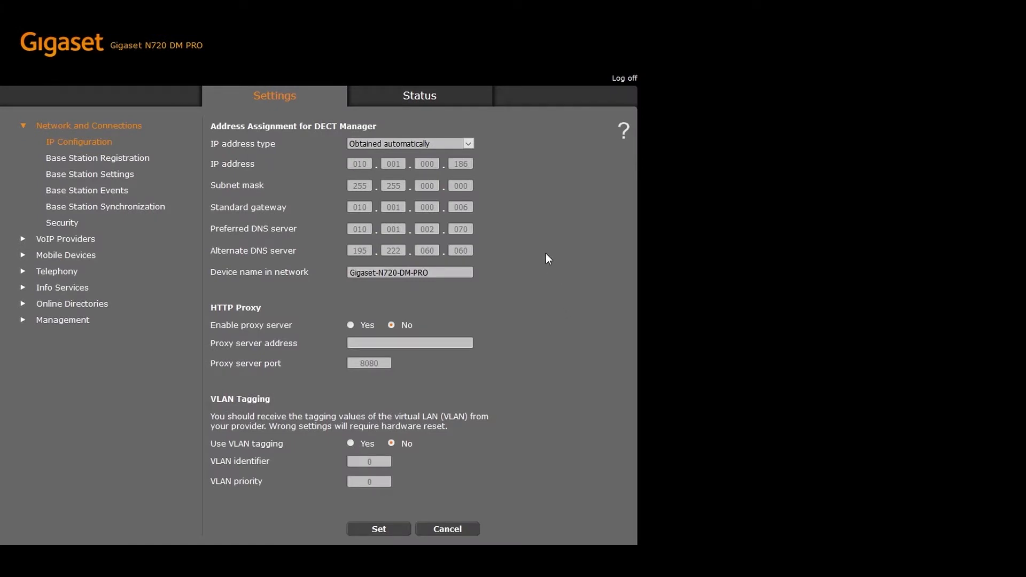
Copy the DECT manager's MAC address from Status into extension 106's MAC Address field and save
click(420, 98)
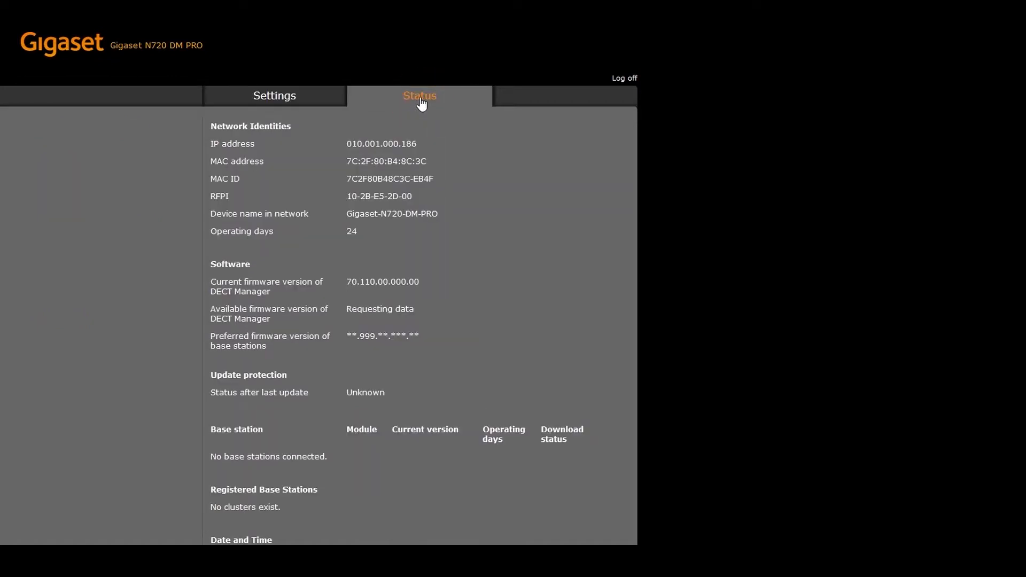
drag(344, 164, 441, 167)
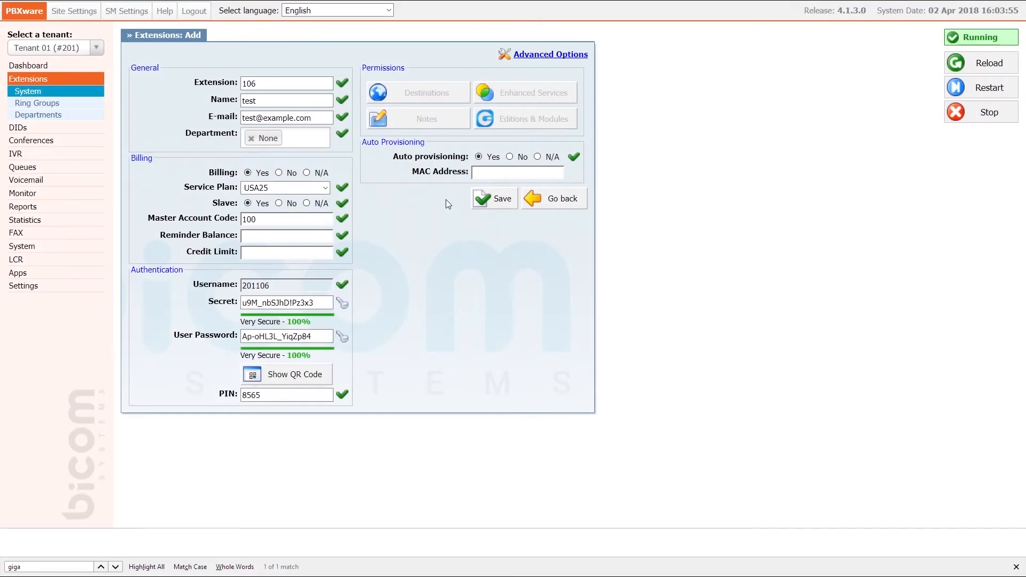
click(477, 172)
text(7C2F80B48C3C)
click(493, 199)
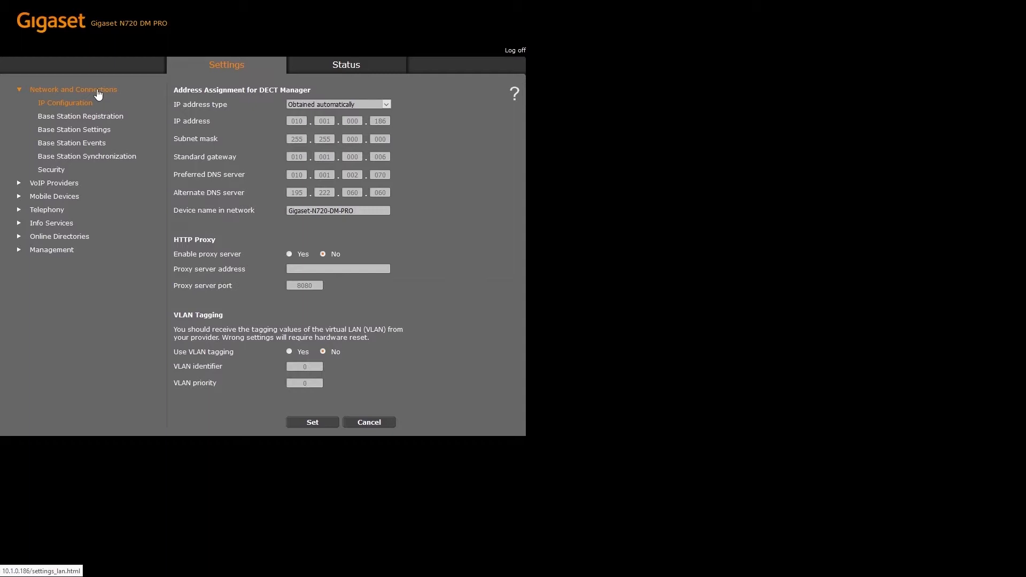
Confirm the pending base station's registration and save its settings as Base station 1
click(89, 122)
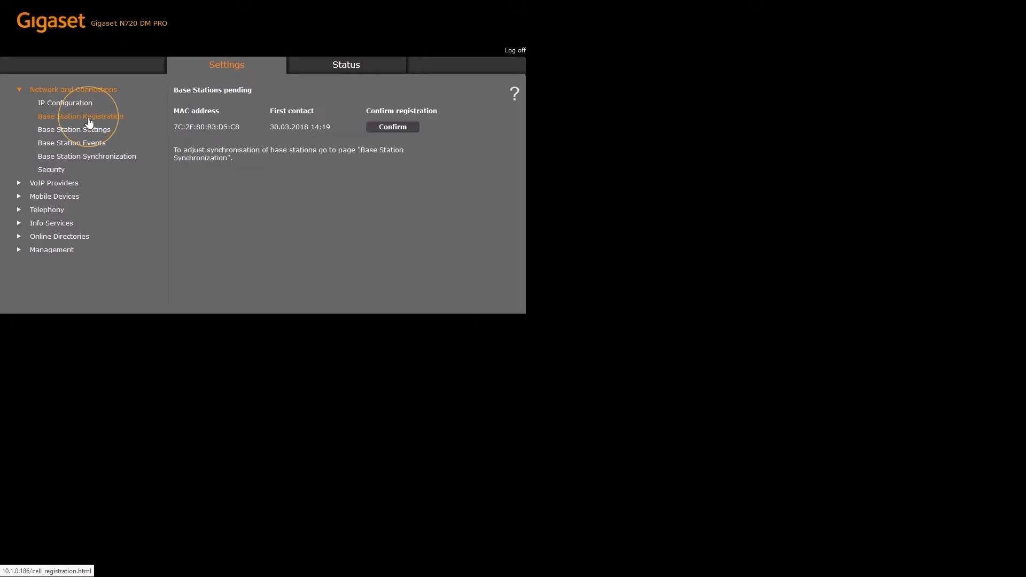
click(388, 130)
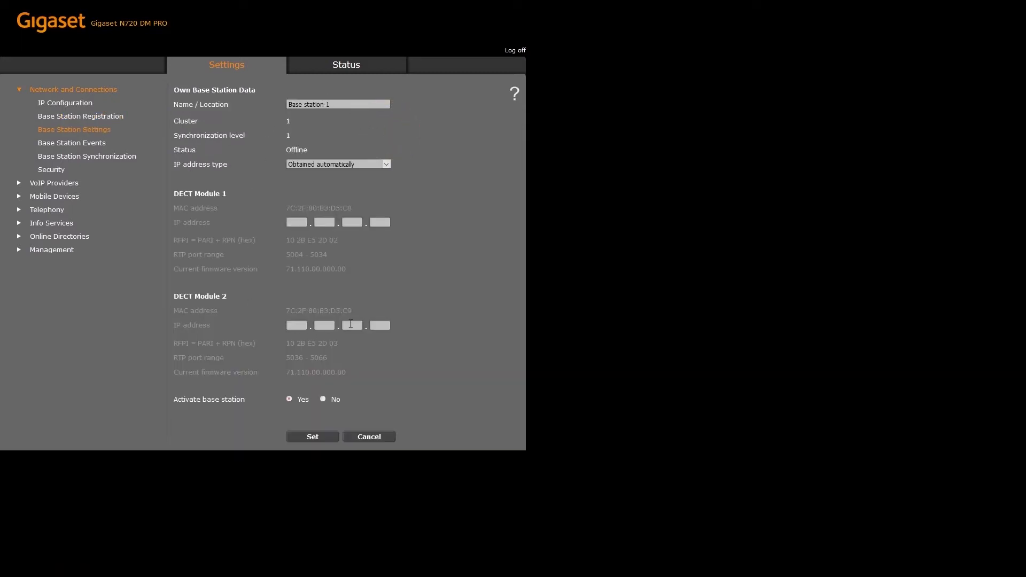
click(306, 437)
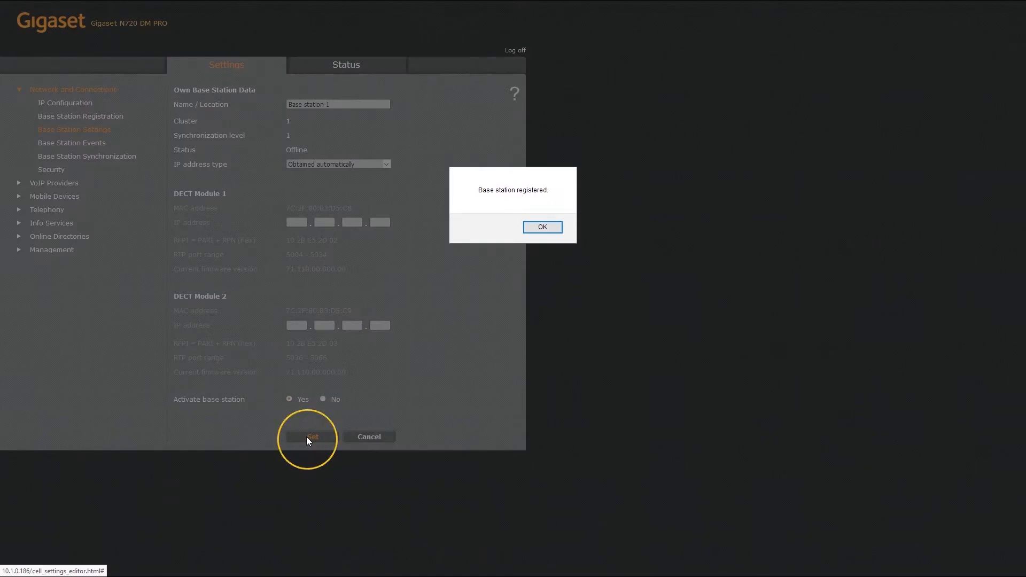
click(550, 229)
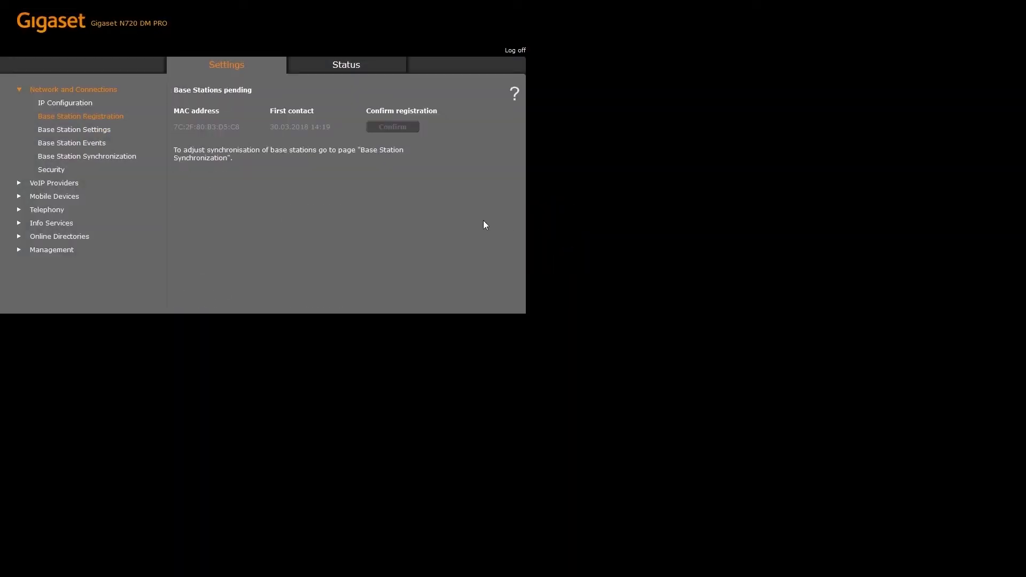
Set Base station 1 synchronization to cluster 1, level 1 and acknowledge the notice
click(125, 159)
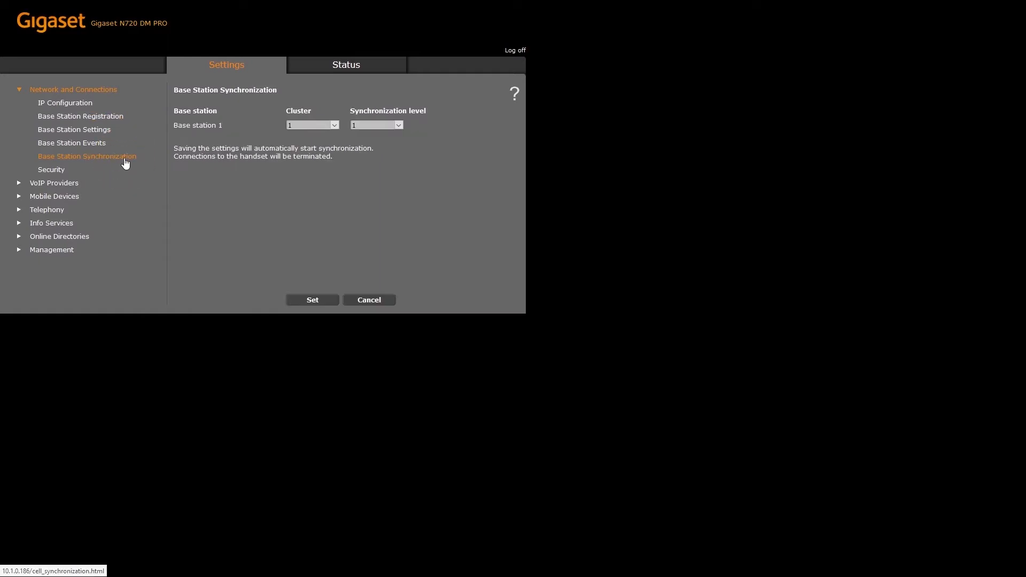
click(314, 300)
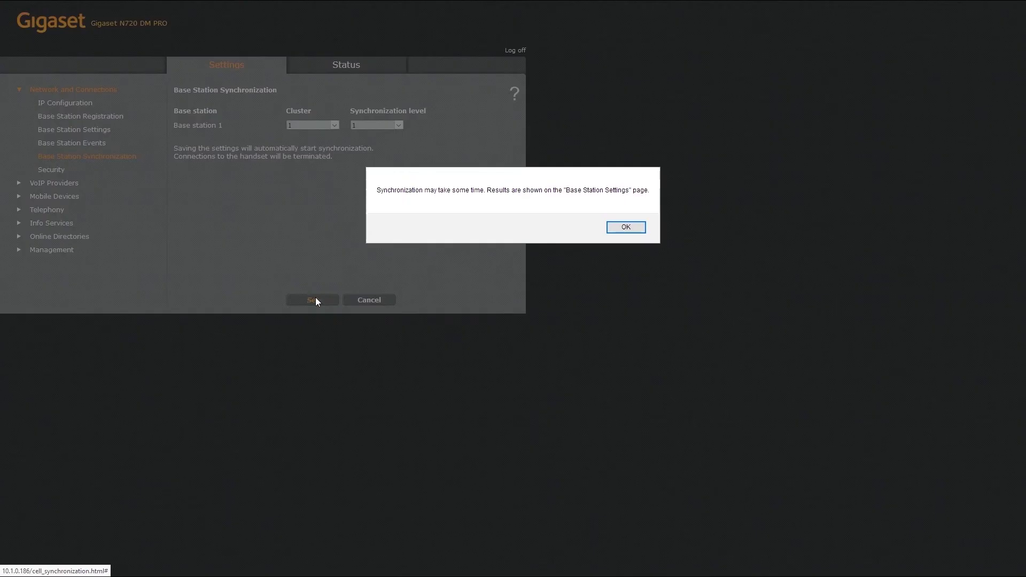
click(625, 228)
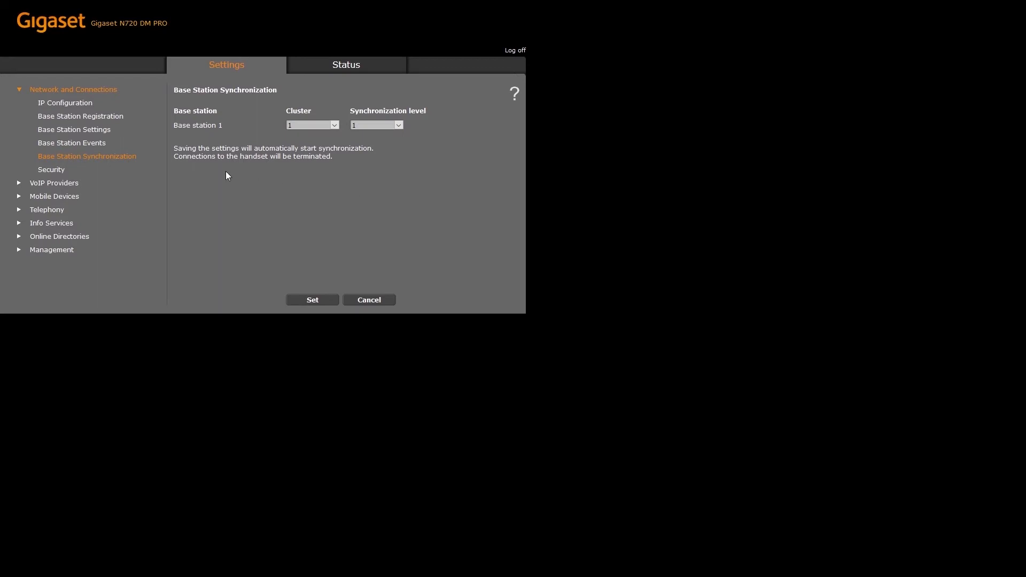
click(63, 169)
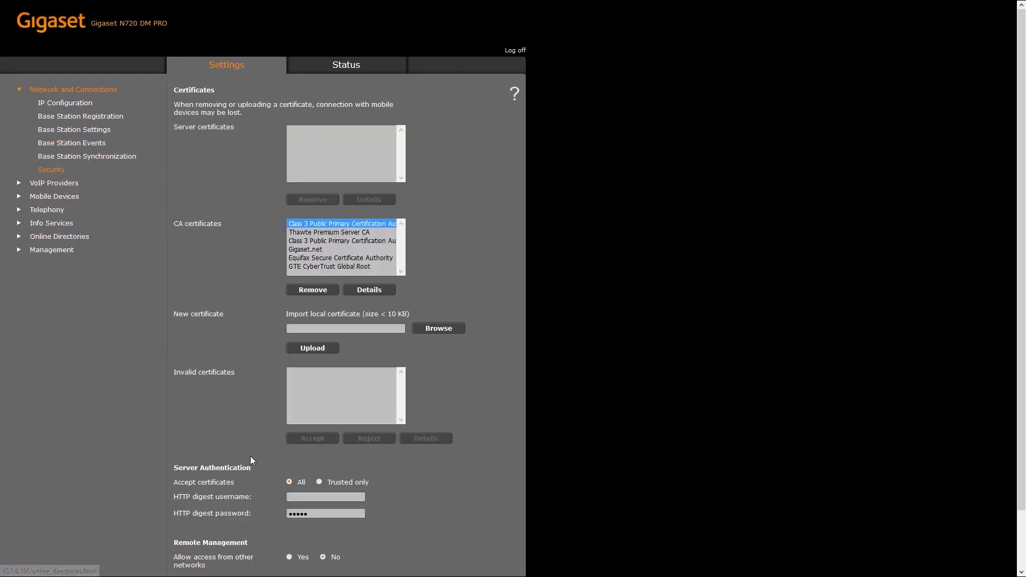
Enter and save the HTTP digest username and password for server authentication
text(usernameprov)
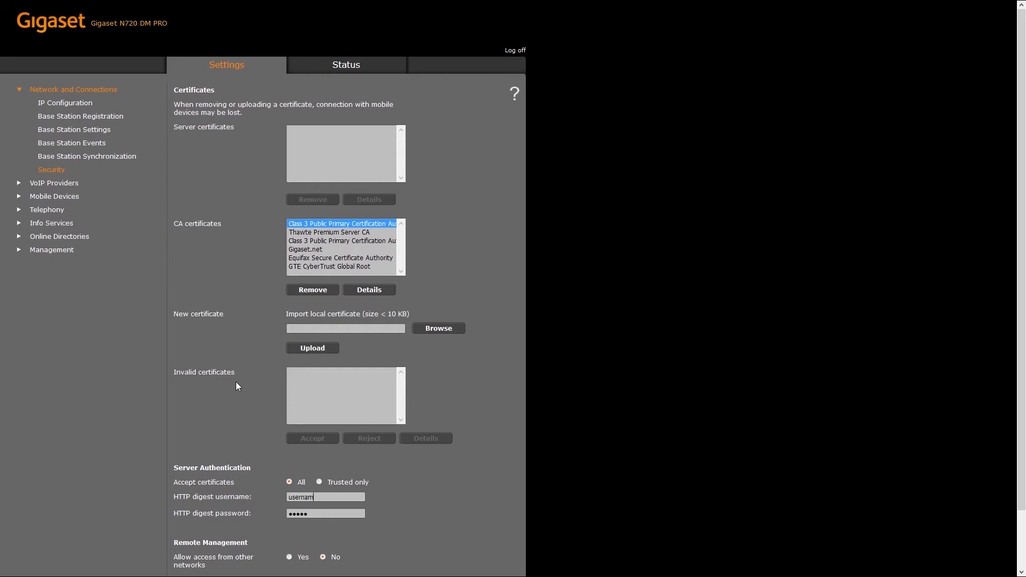
key(Tab)
text(••••••••••••)
scroll(244, 386, down, 2)
click(304, 565)
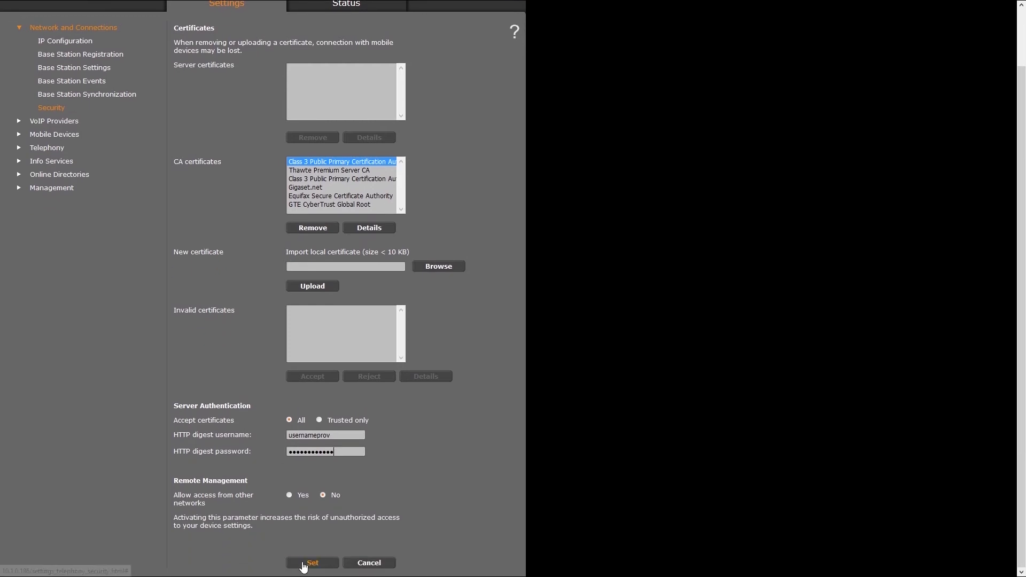
click(277, 78)
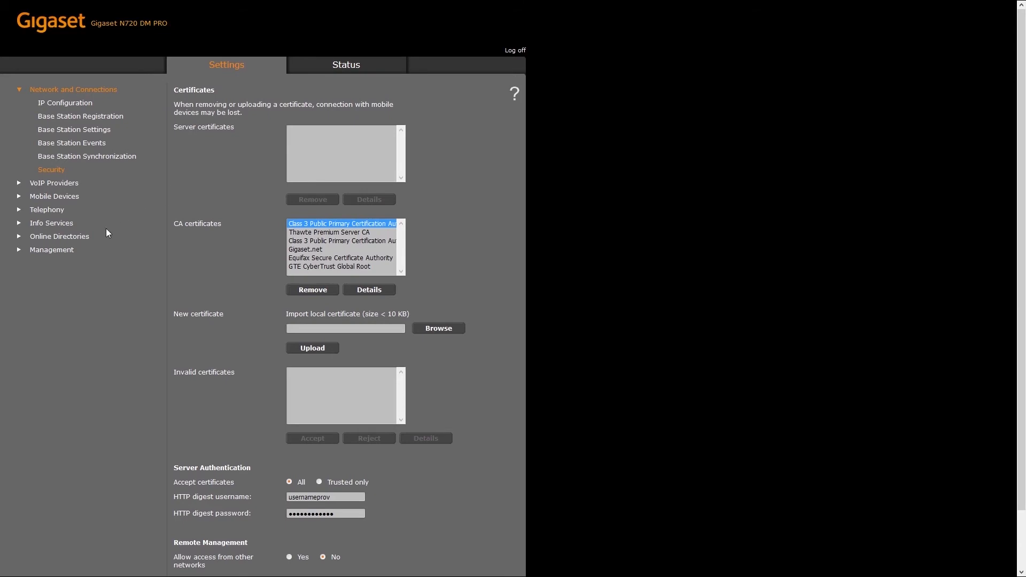
click(66, 249)
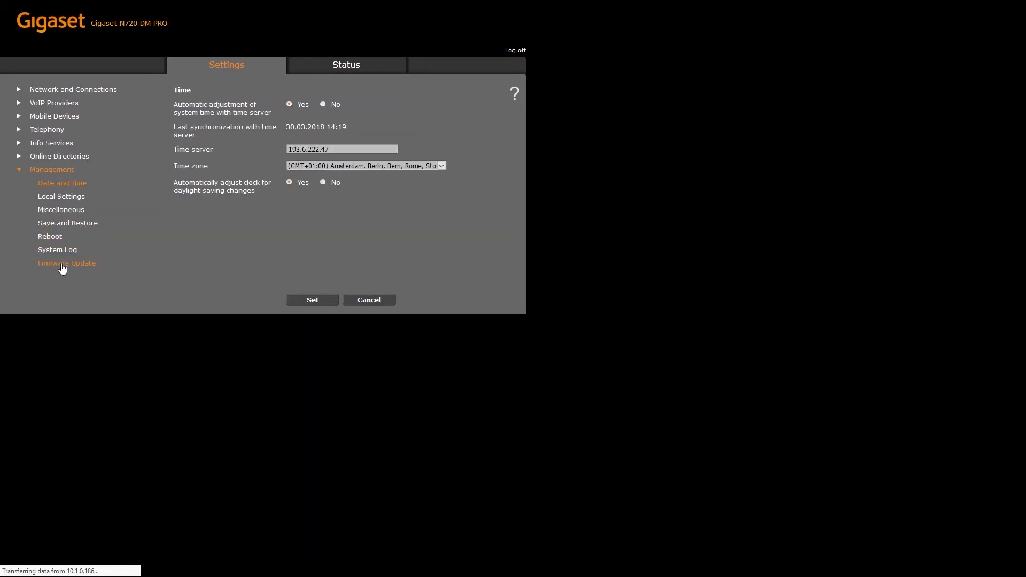
click(63, 268)
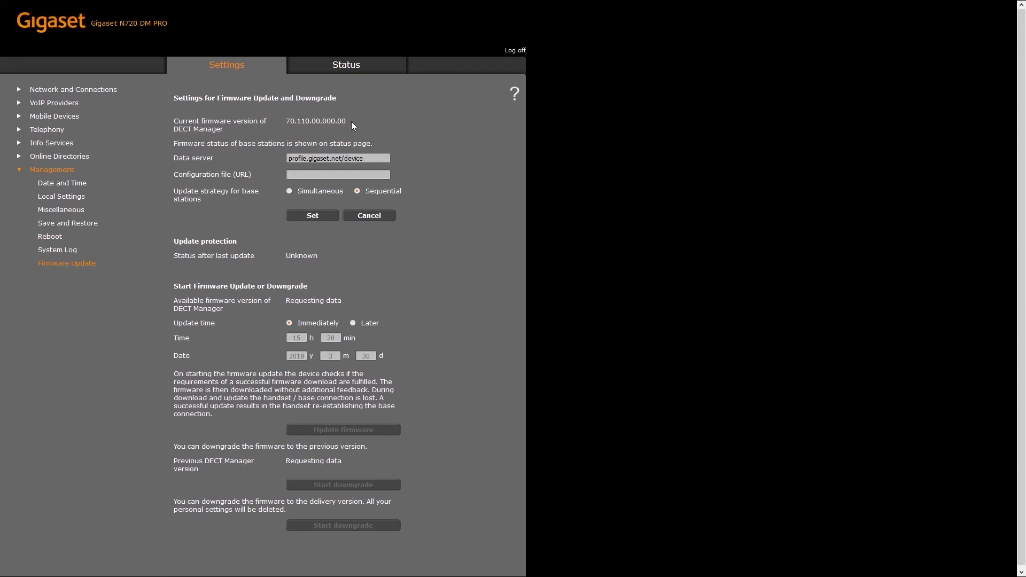
text(http://)
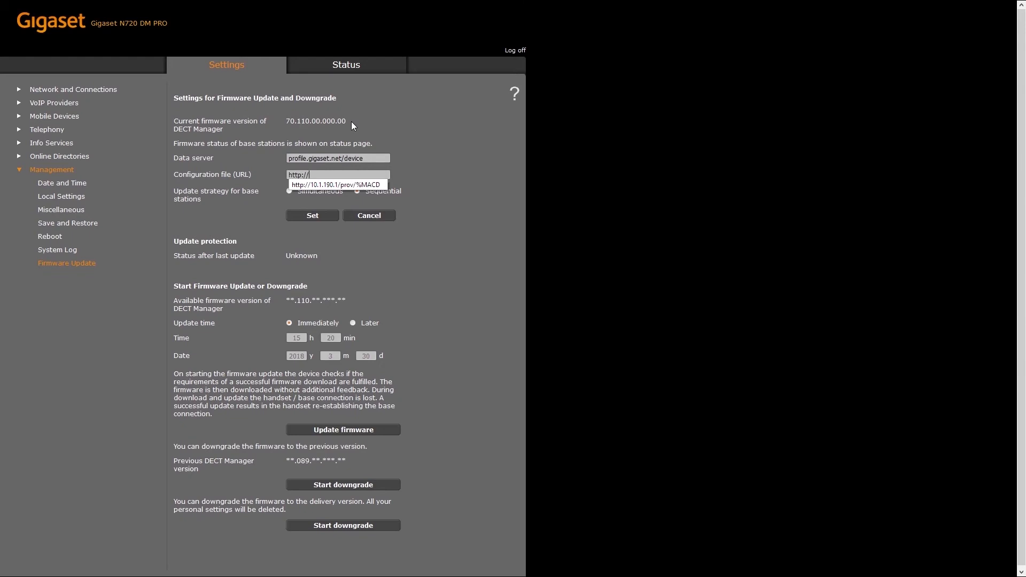
text(10.1.190.)
key(Down)
key(Return)
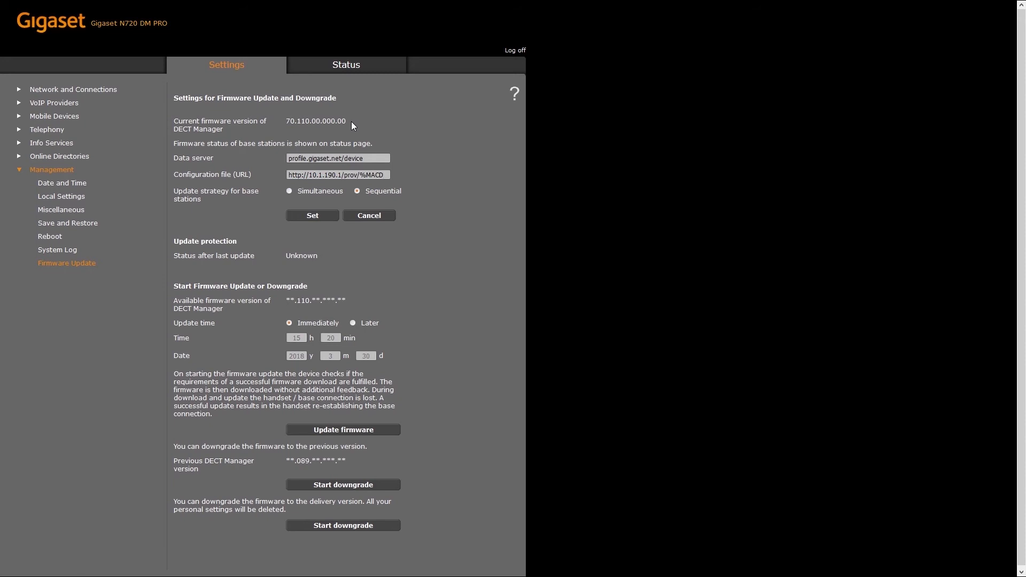
click(329, 216)
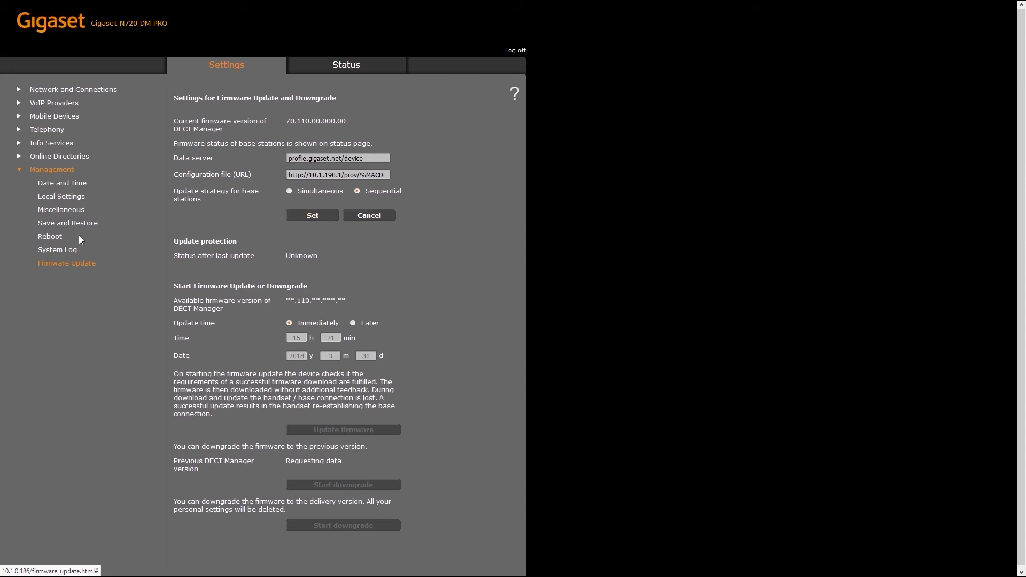
Reboot the N720 DECT manager from Management > Reboot and confirm terminating handset connections
click(57, 239)
click(328, 166)
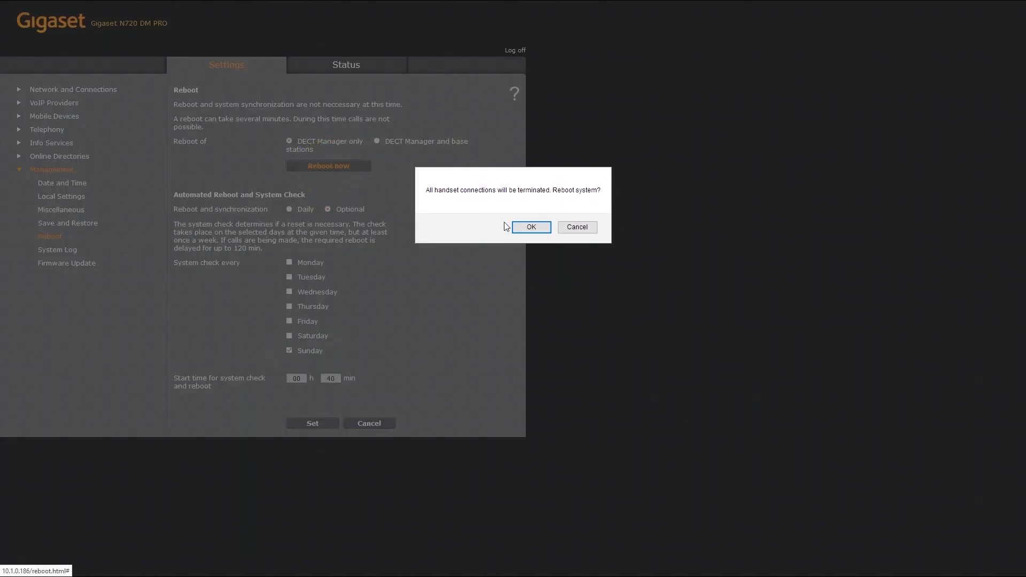
click(518, 228)
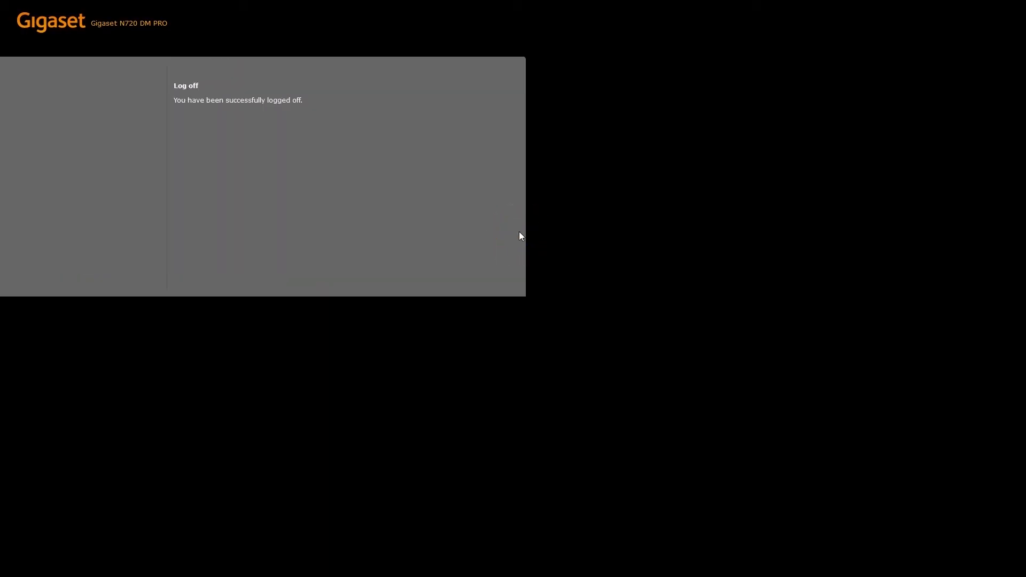